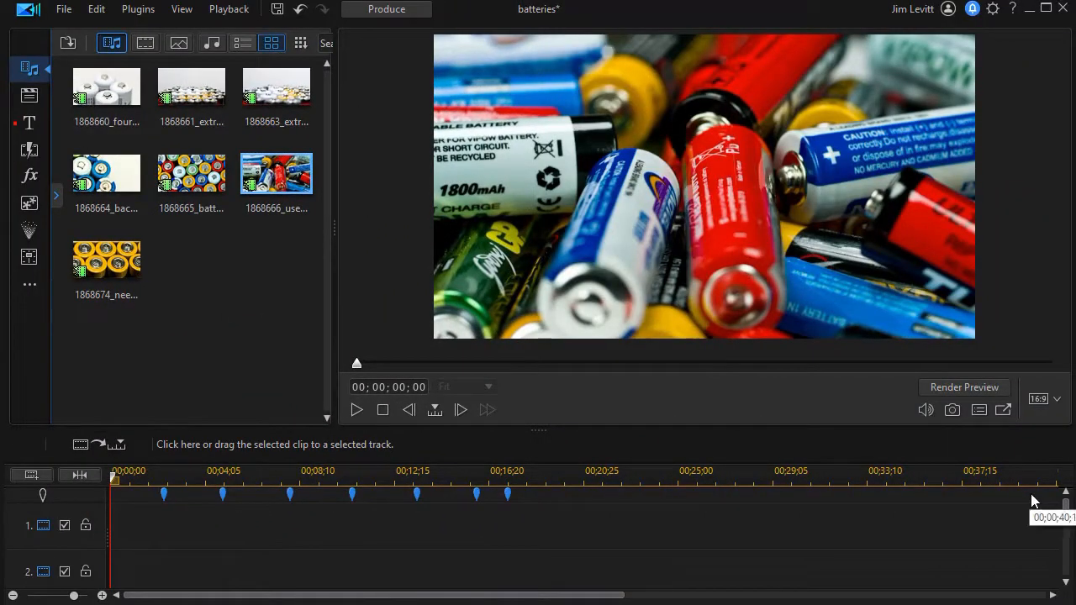
Place the 1868666_usedBatteries clip on video track 2 so it starts at the first timeline marker, at 00;00;02;11
left_click_drag(1068, 515, 1064, 574)
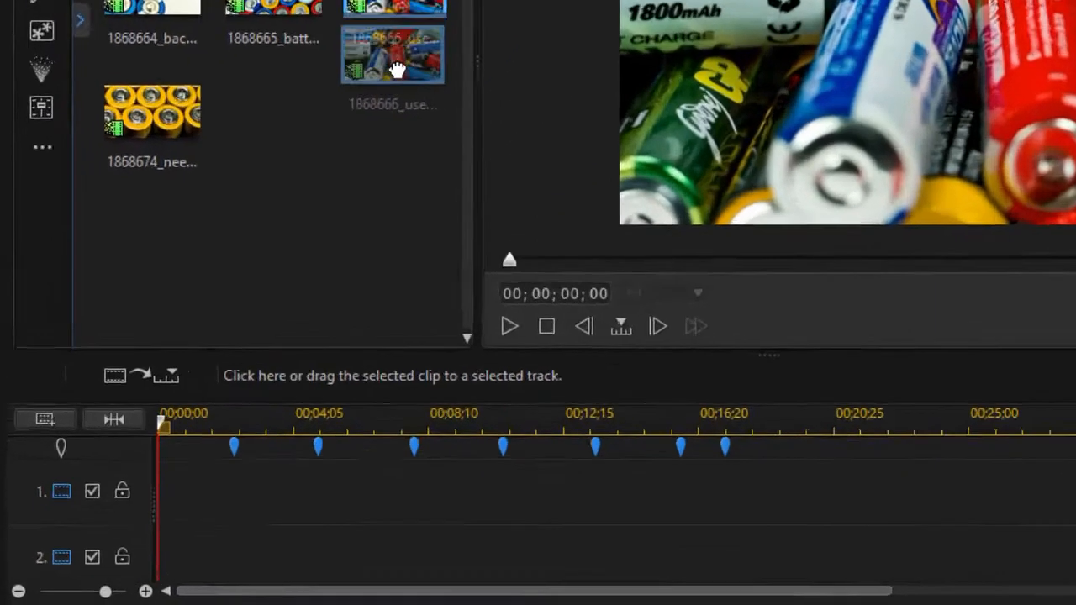
left_click_drag(280, 179, 179, 574)
left_click_drag(465, 525, 416, 530)
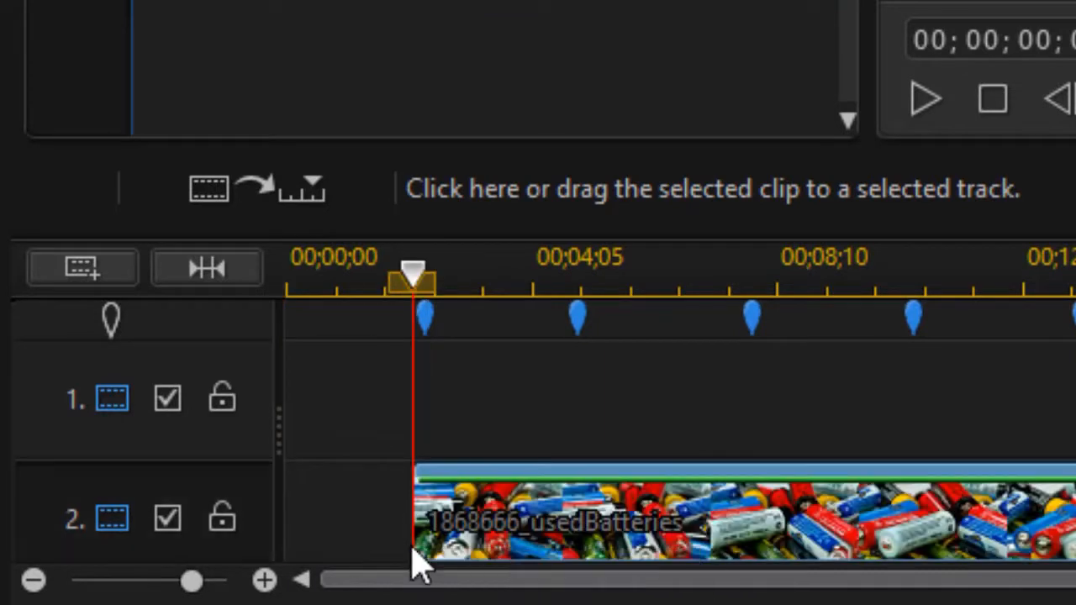
left_click_drag(493, 524, 508, 528)
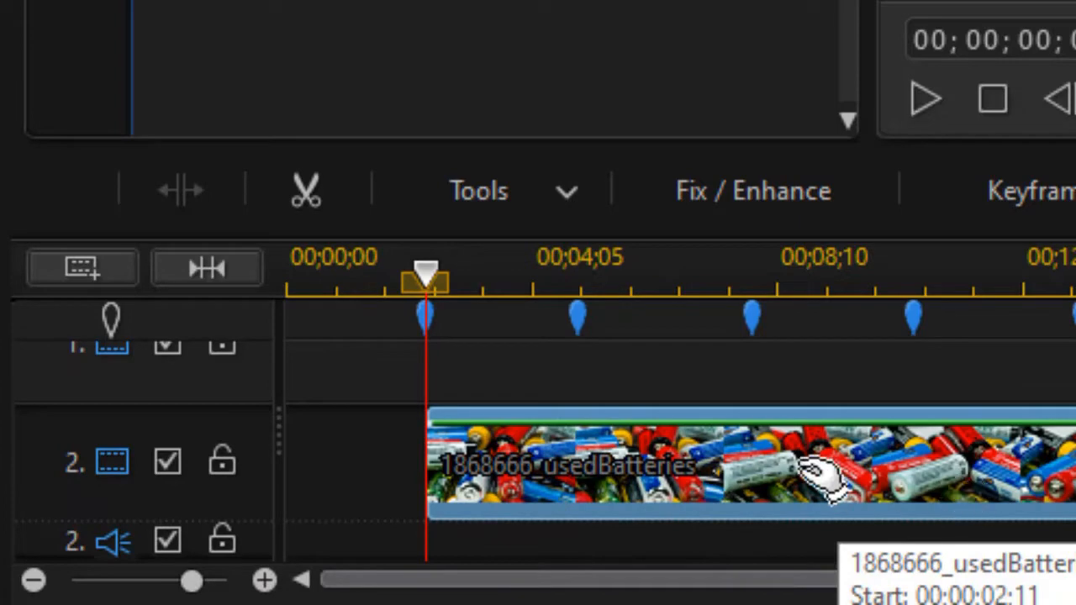
Apply the soft-edged oval mask to the usedBatteries clip in Mask Designer, shrunk and positioned over the red and blue batteries right of centre
left_click(512, 200)
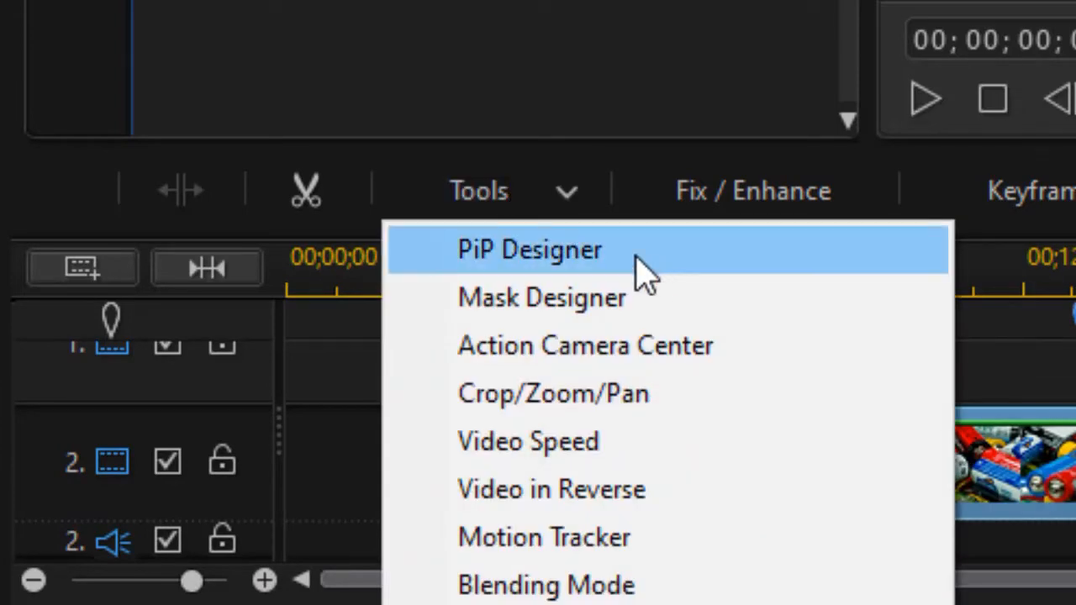
left_click(726, 304)
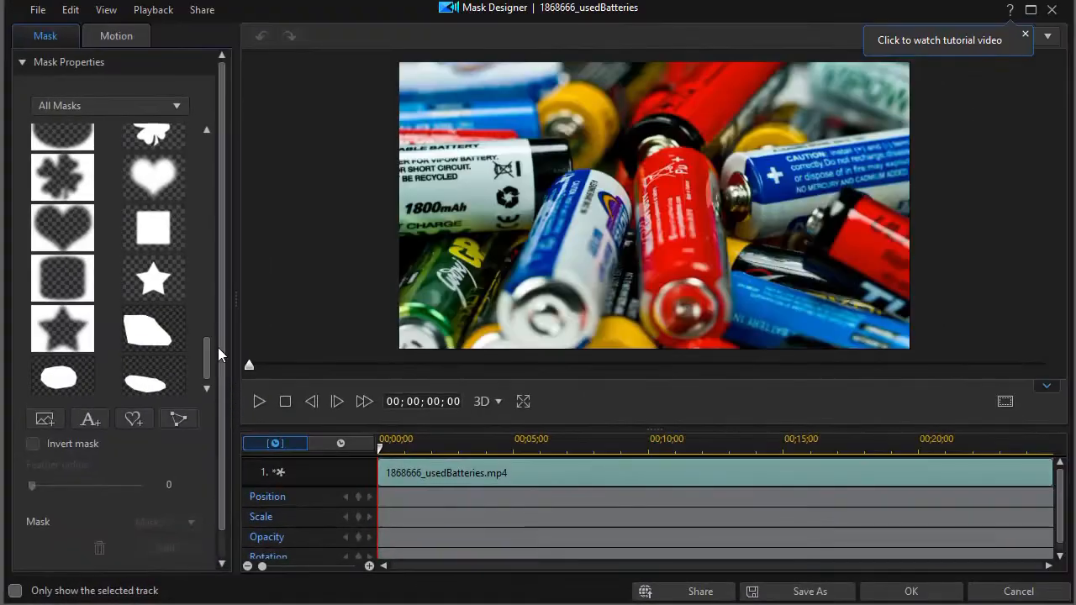
left_click_drag(205, 348, 212, 304)
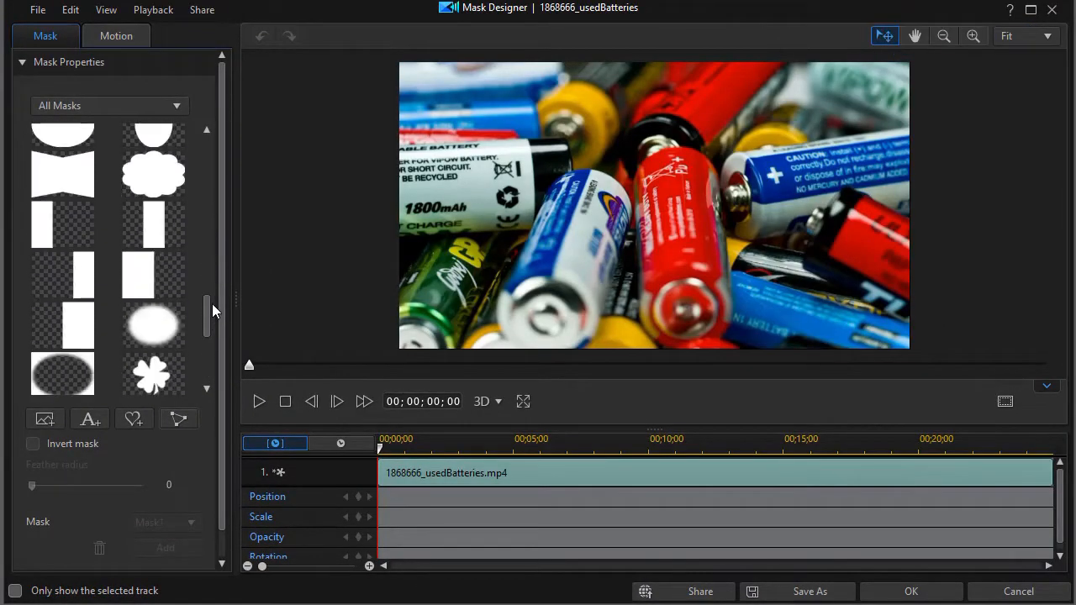
left_click(154, 335)
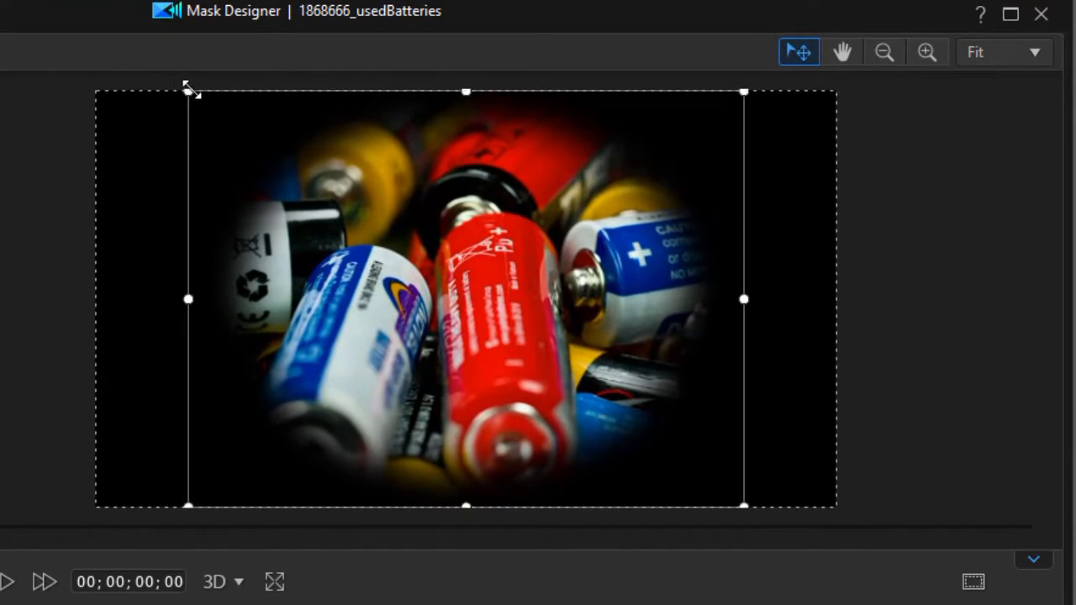
left_click_drag(187, 89, 376, 282)
left_click_drag(571, 411, 584, 359)
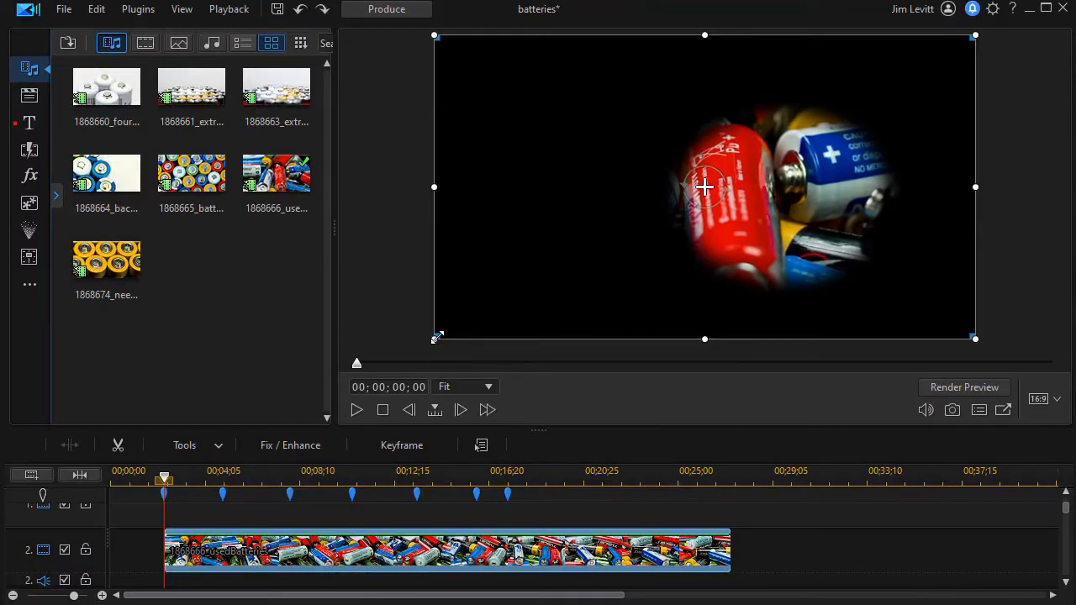
Shrink the masked usedBatteries clip slightly, move it to the upper-right part of the video frame, and preview the playback
left_click_drag(434, 338, 481, 310)
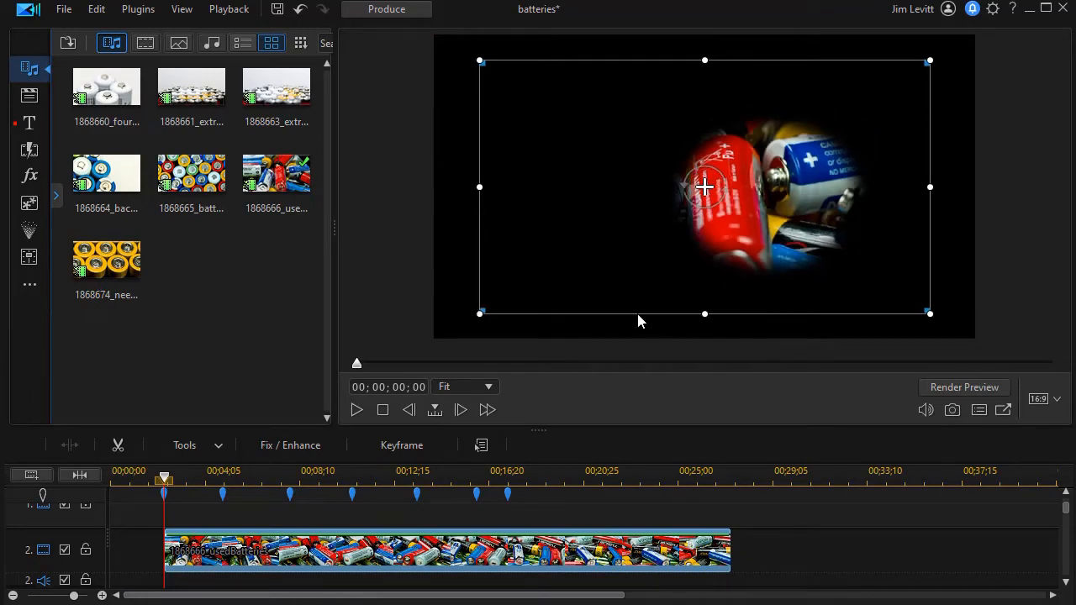
left_click_drag(636, 312, 687, 228)
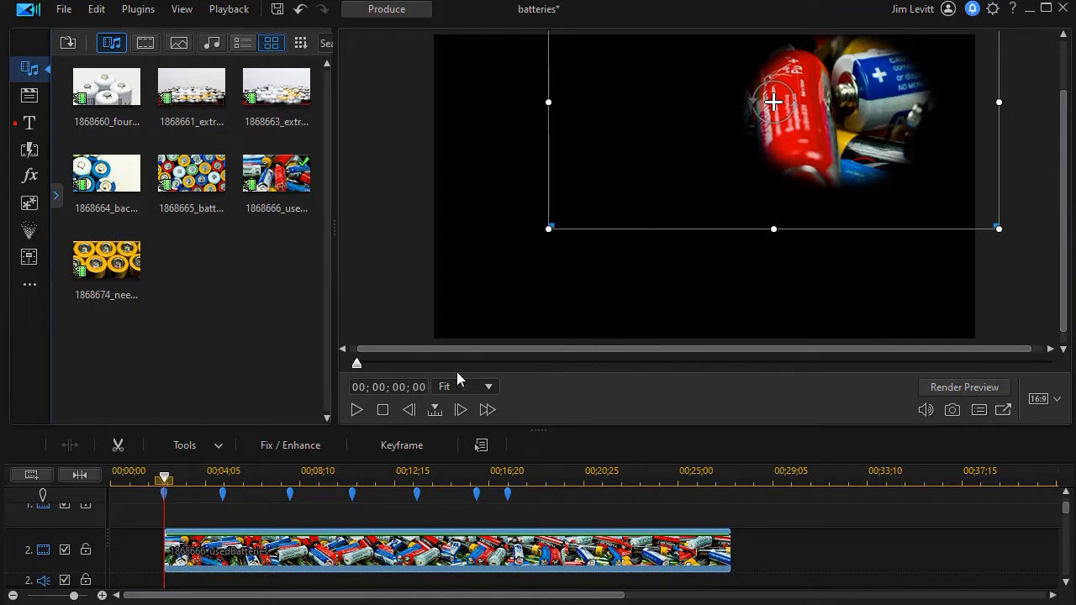
left_click(381, 414)
left_click(355, 411)
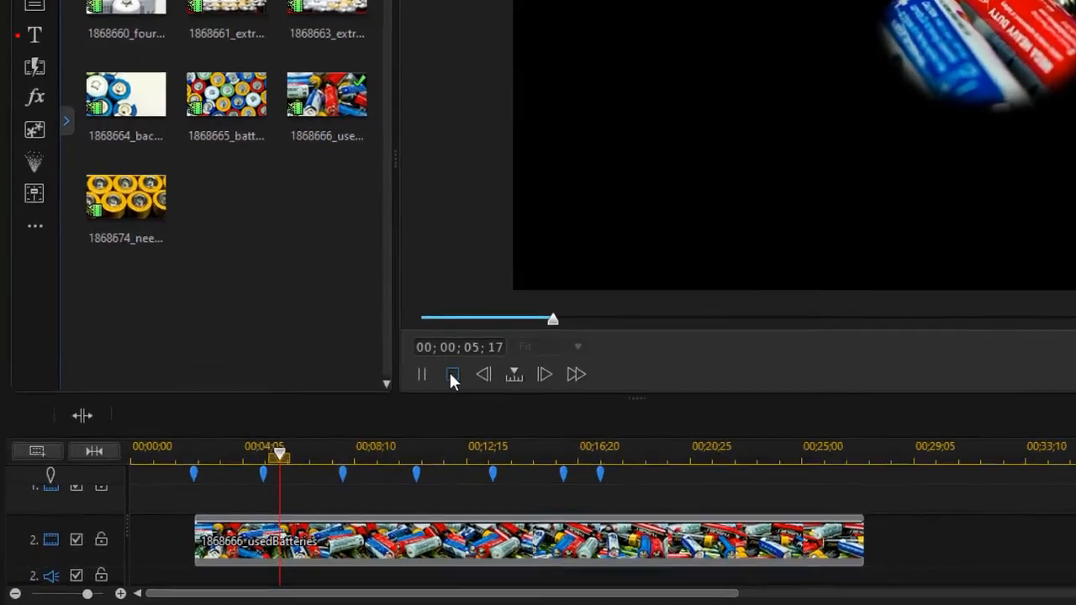
left_click(383, 411)
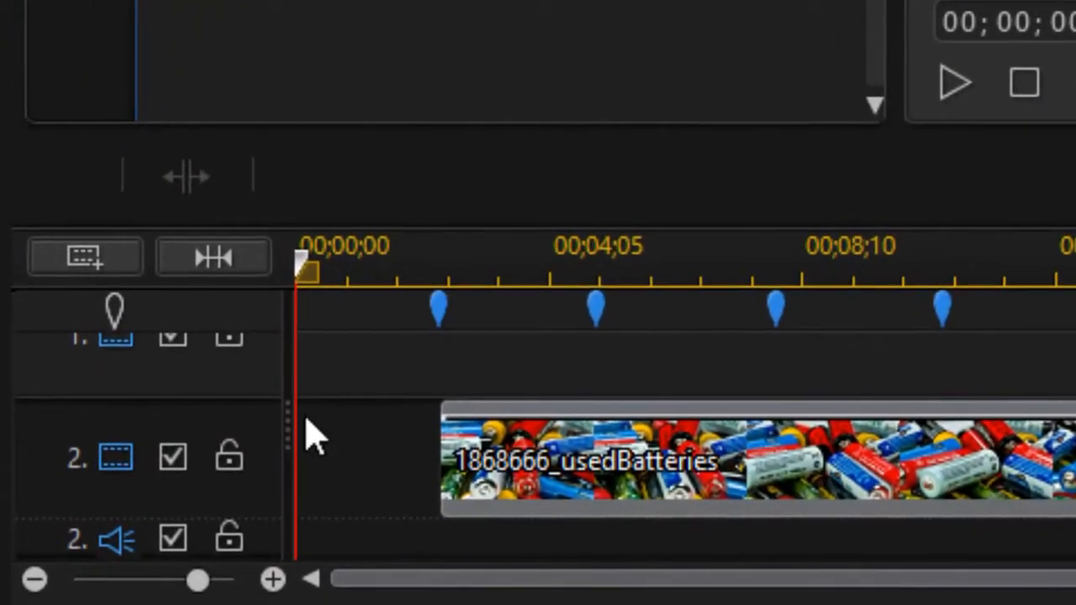
Hide video track 2 and place the 1868665_batteryColors clip on track 3, starting at the second timeline marker
left_click(172, 455)
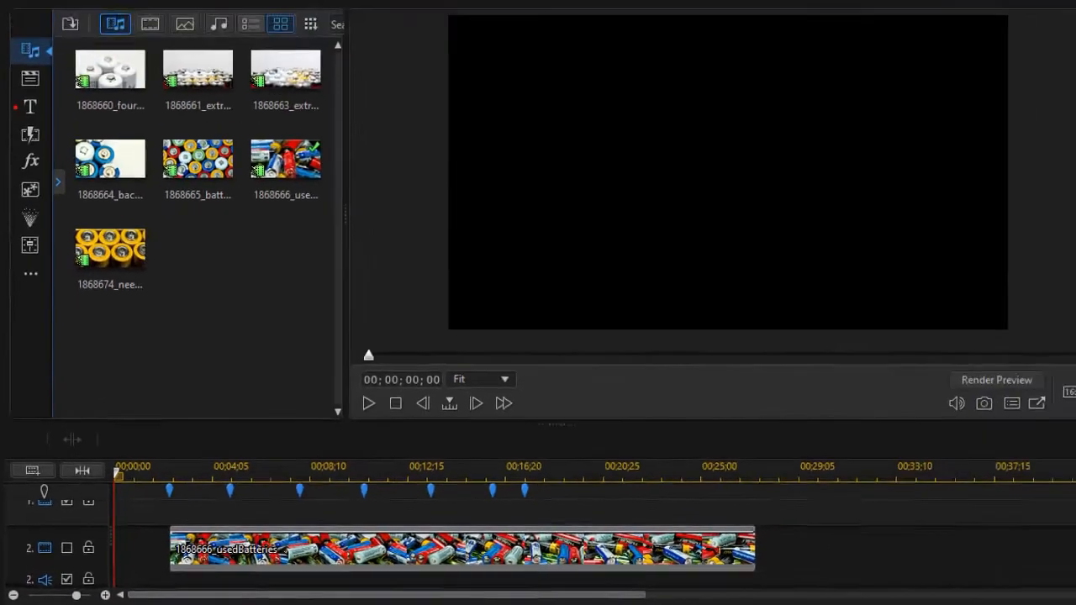
scroll(1050, 512, "down", 1)
left_click_drag(192, 173, 233, 526)
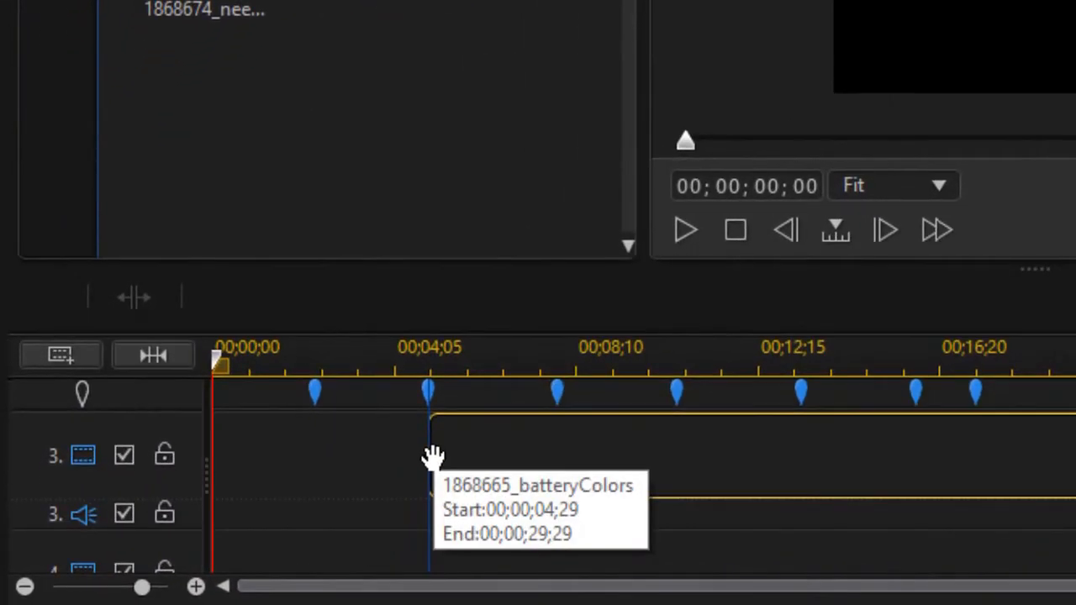
left_click_drag(432, 458, 444, 457)
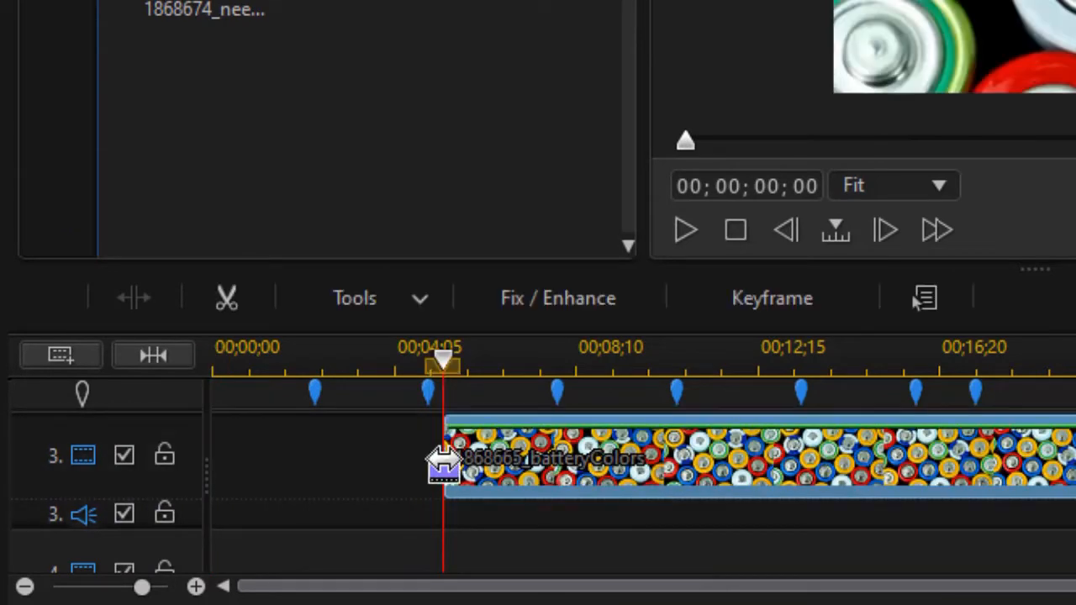
left_click_drag(596, 460, 580, 477)
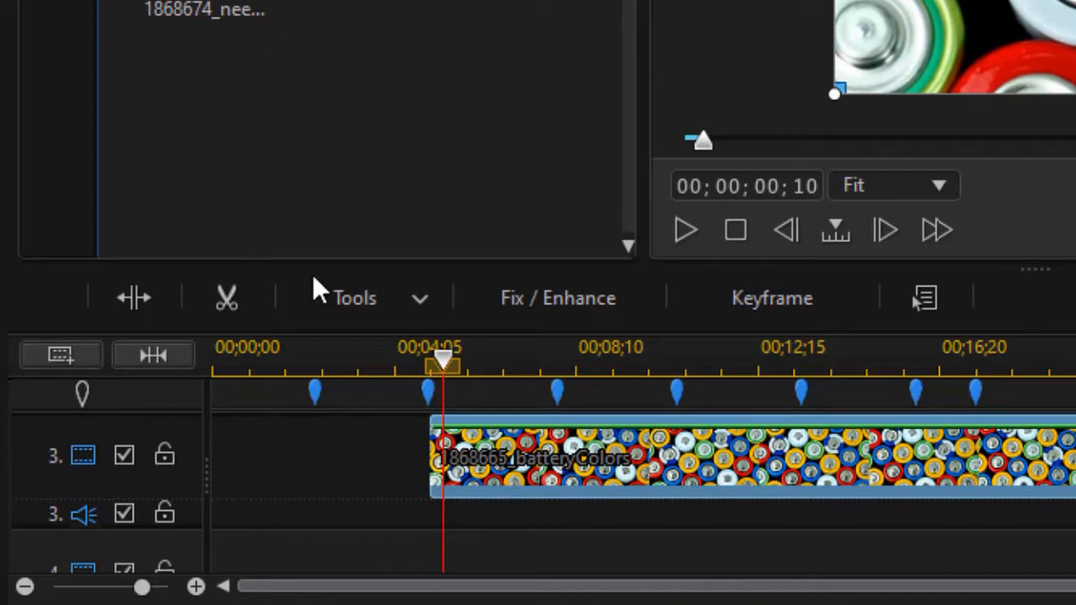
Draw a closed custom mask in Mask Designer around the central cluster of batteries in the batteryColors clip
left_click(394, 301)
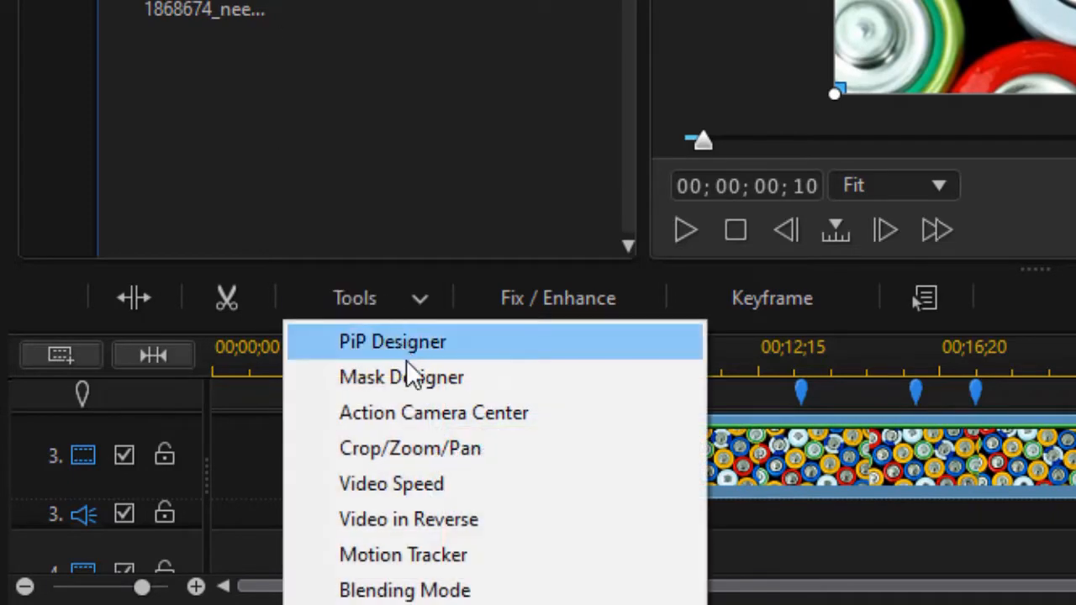
left_click(409, 370)
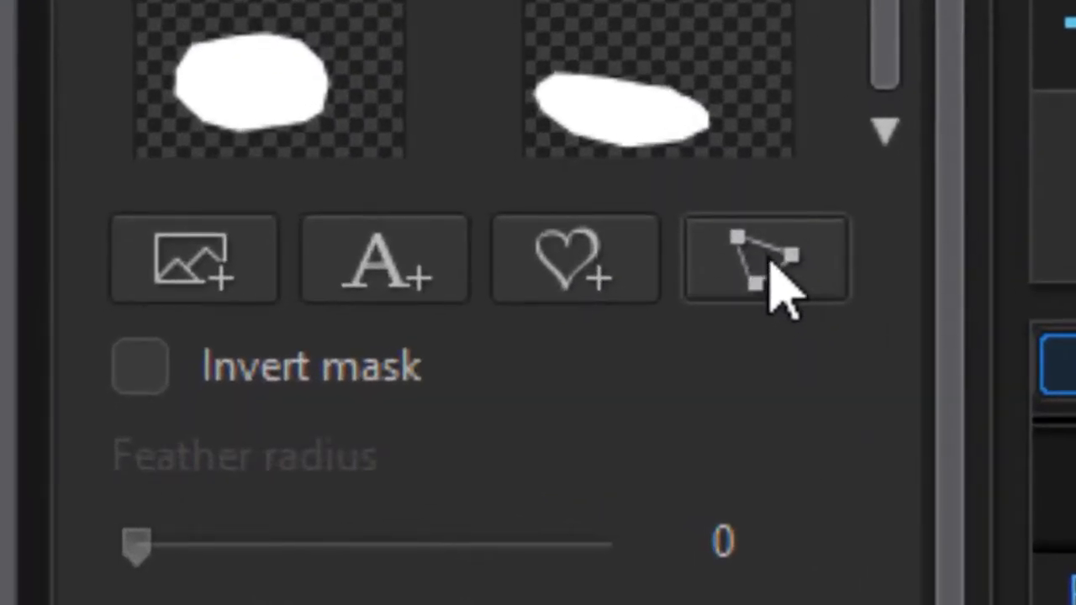
left_click(768, 284)
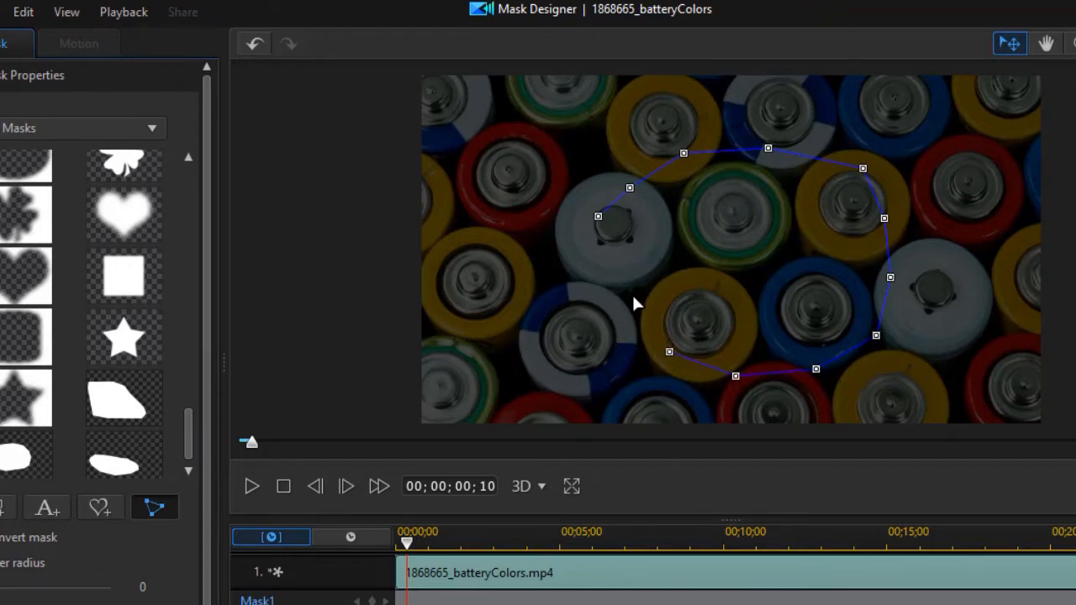
left_click(598, 218)
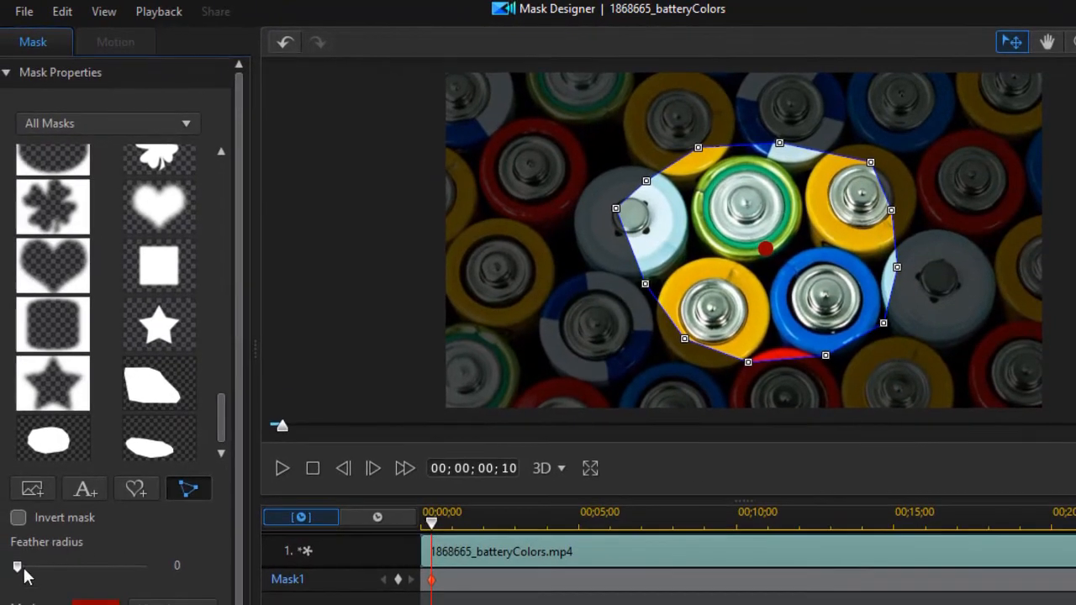
Soften the custom mask with a feather radius of 8, reposition it over the central batteries, and apply it to the clip
left_click_drag(17, 570, 27, 569)
left_click_drag(761, 264, 799, 253)
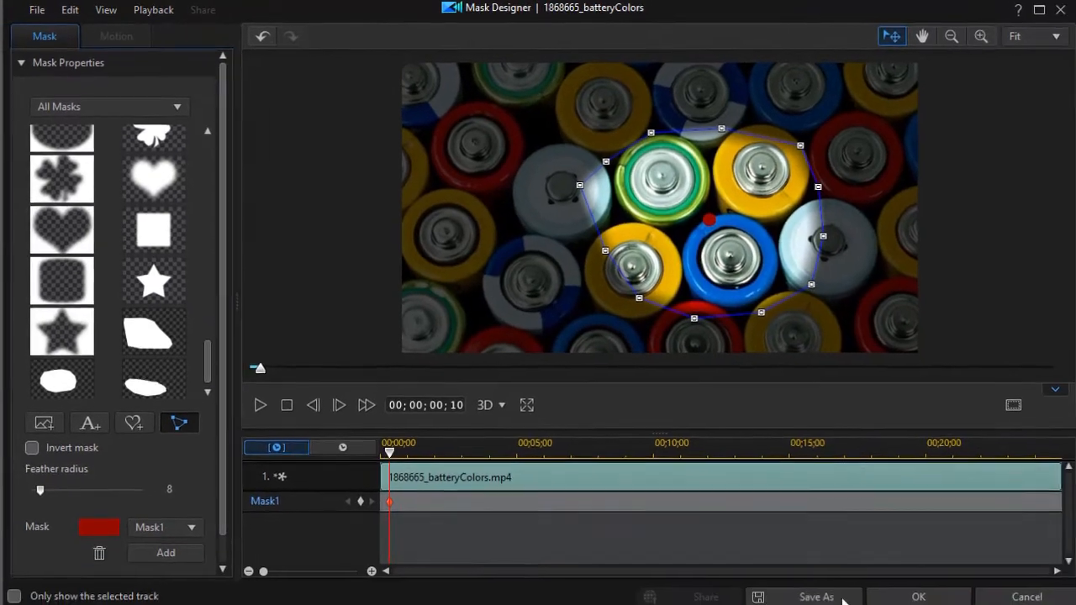
left_click(912, 592)
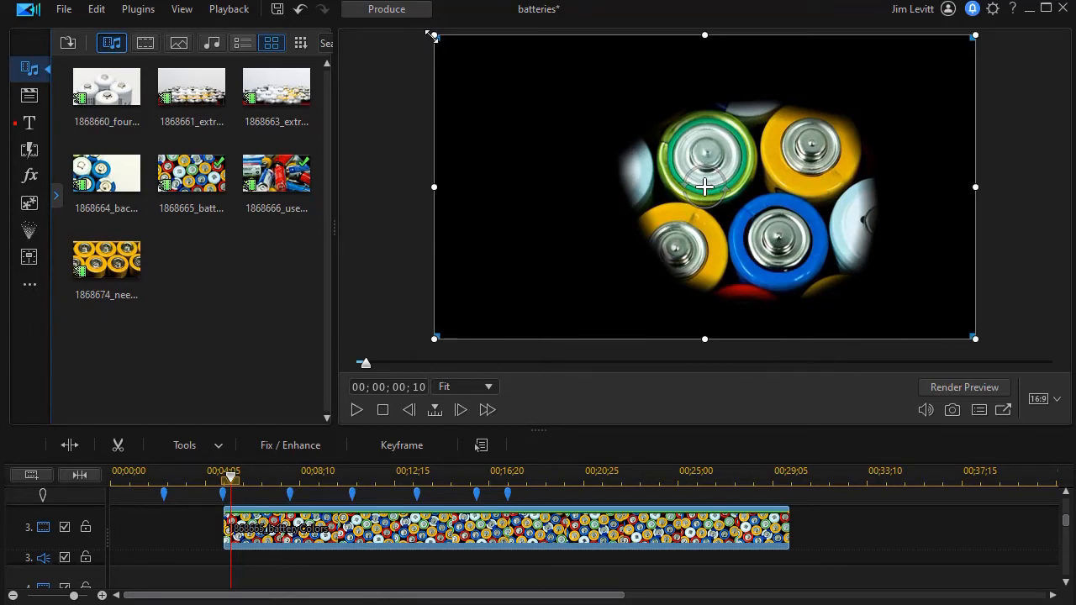
Shrink the masked batteryColors clip and move it to the upper-left part of the video frame
left_click_drag(433, 35, 512, 91)
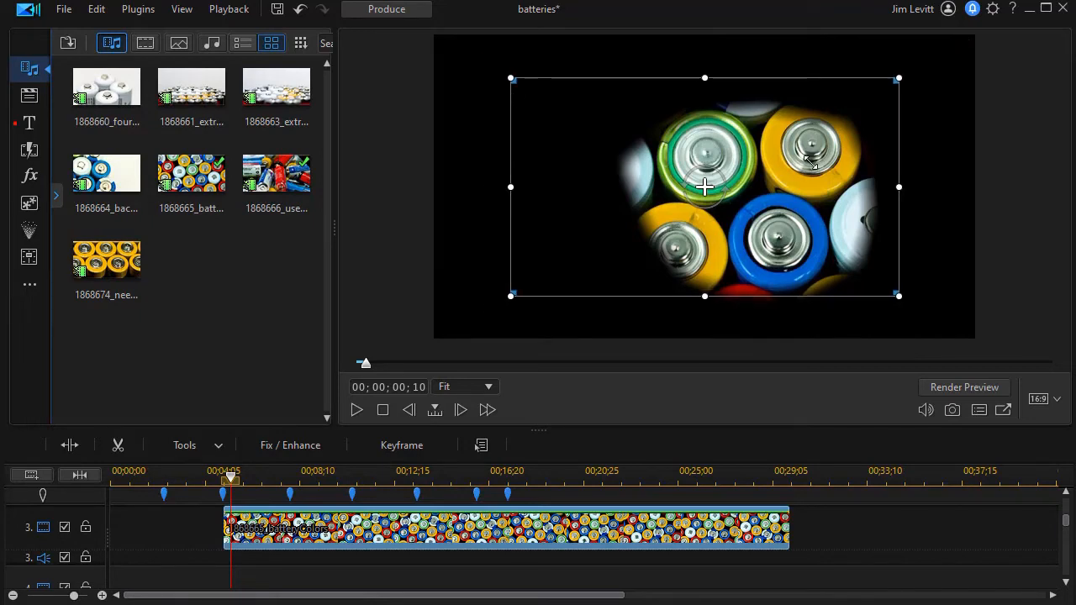
left_click_drag(768, 293, 565, 201)
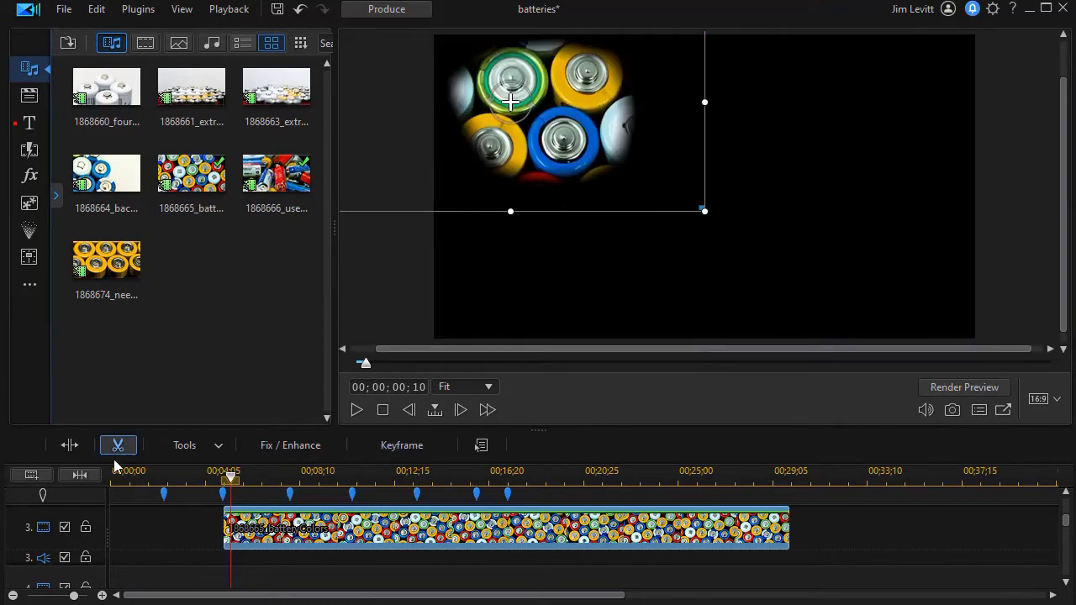
Hide video track 3 and place the 1868674_needBatteries clip on track 4, starting at the third timeline marker
left_click(65, 527)
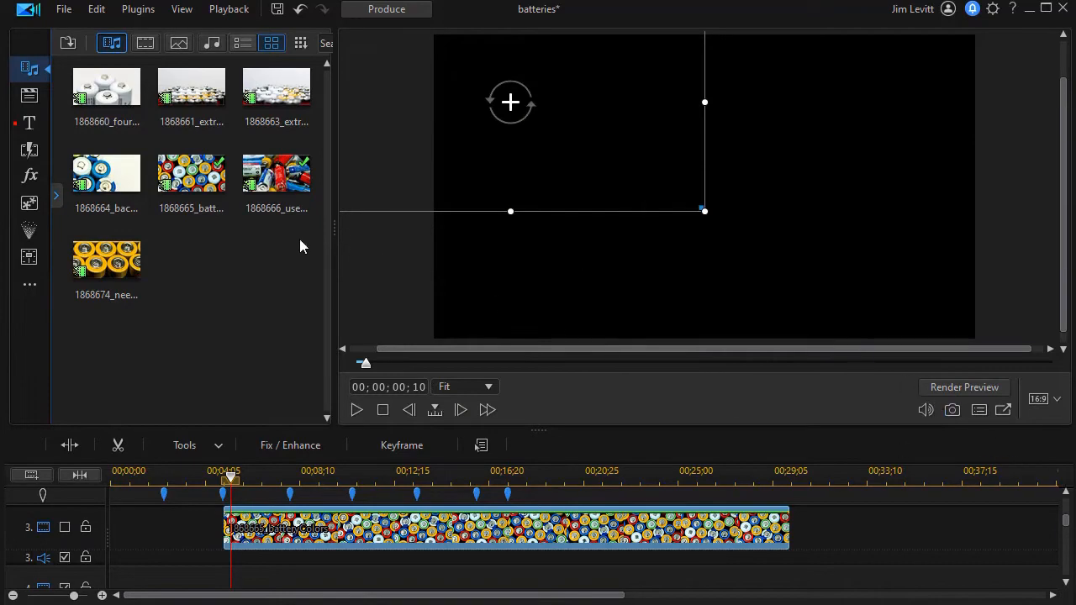
scroll(1066, 527, "down", 2)
left_click_drag(113, 252, 292, 559)
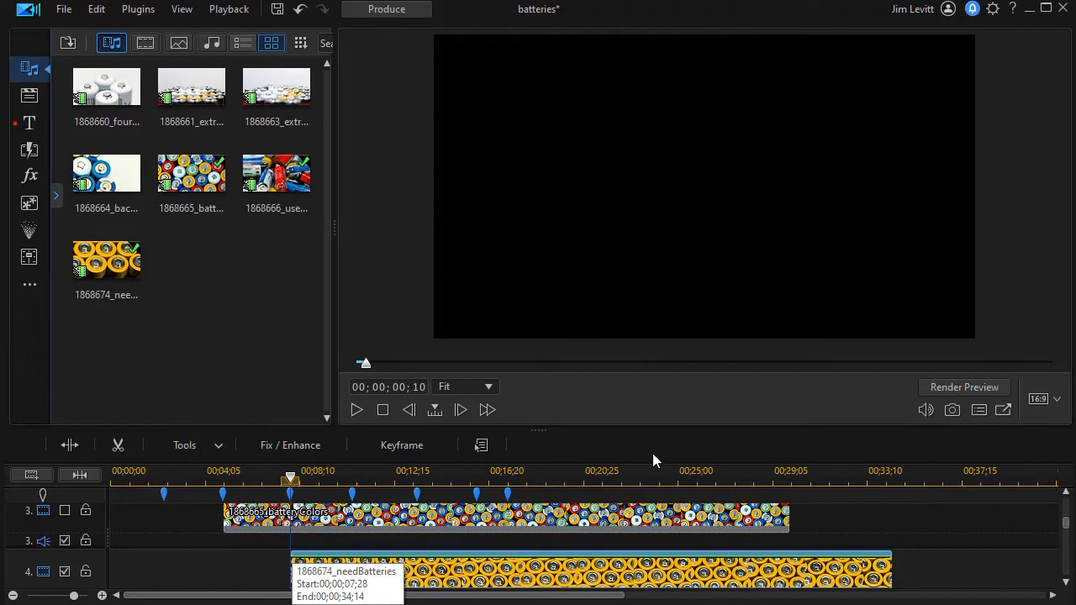
Apply the saved flat, elongated custom mask to the needBatteries clip in Mask Designer
left_click(201, 446)
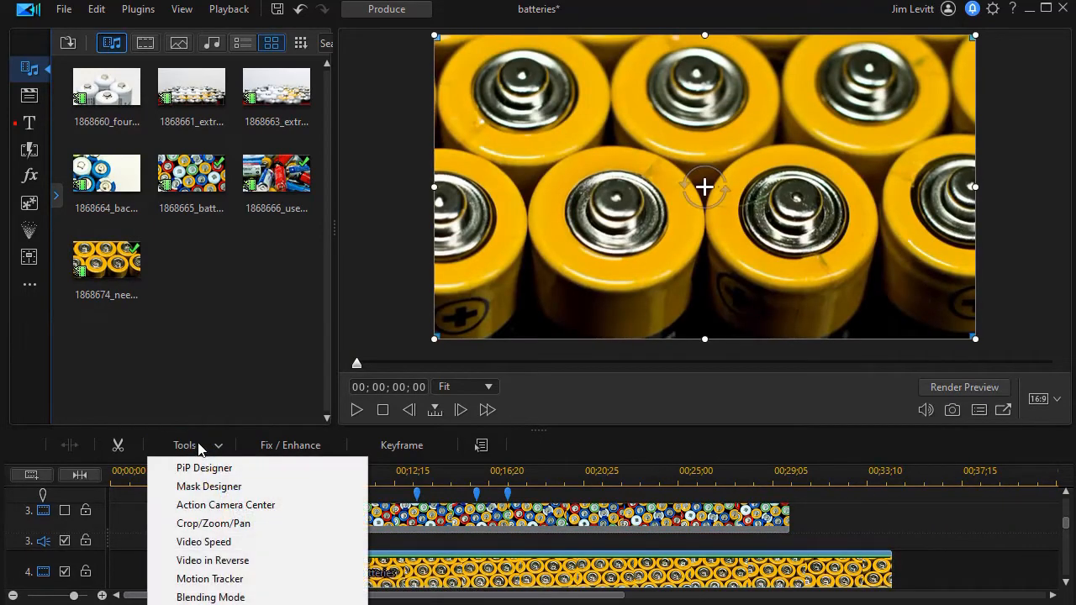
left_click(214, 486)
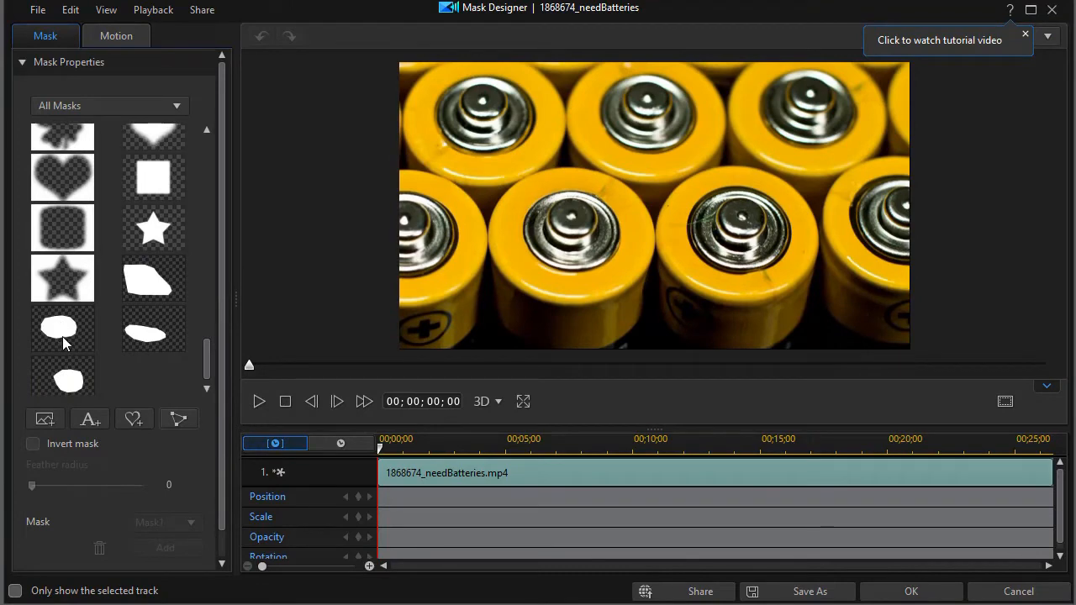
left_click(63, 336)
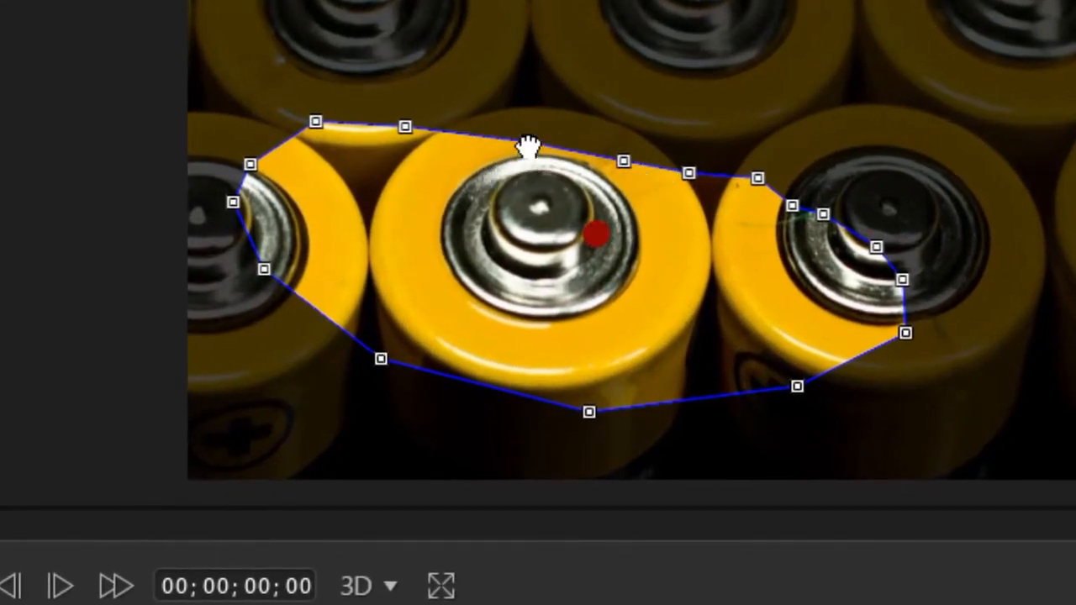
Reshape the mask's upper edge by moving its nodes outward so it takes in more of the batteries behind the central one
left_click_drag(527, 147, 539, 88)
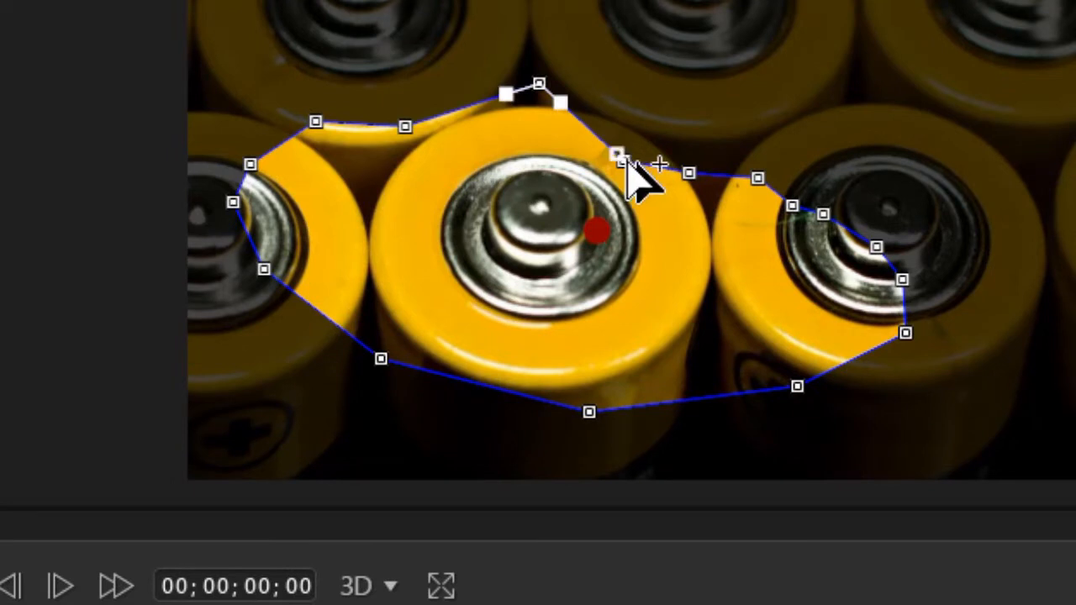
left_click_drag(625, 164, 672, 86)
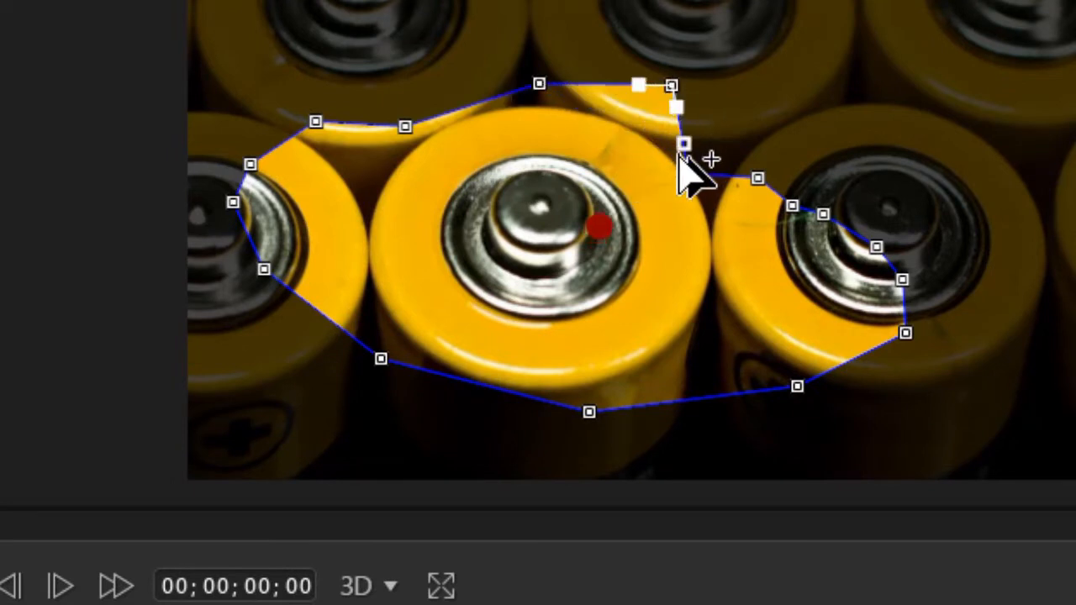
left_click_drag(687, 175, 736, 115)
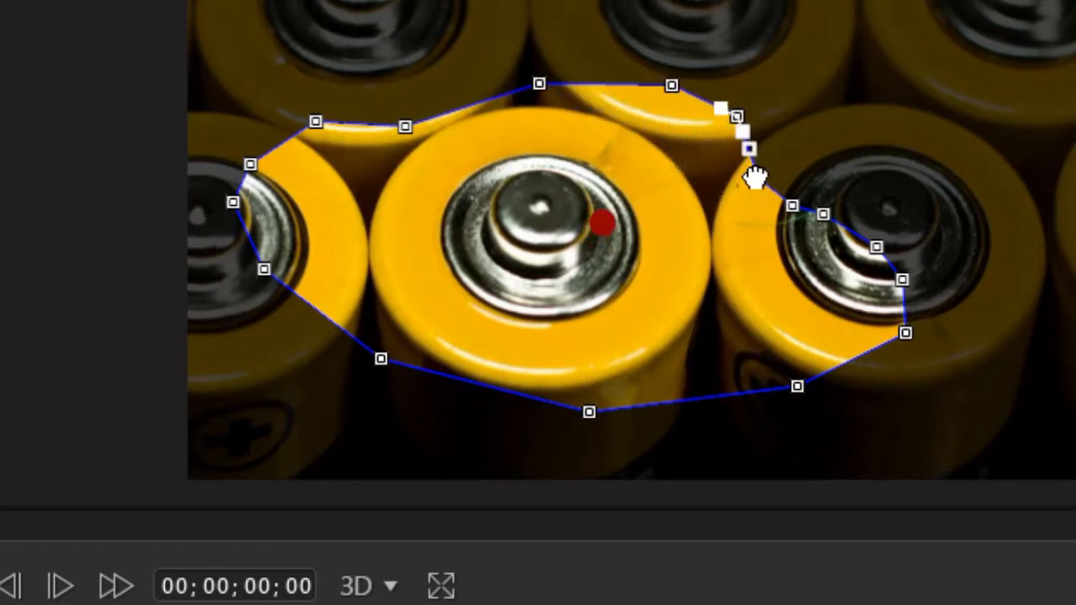
left_click_drag(762, 181, 791, 162)
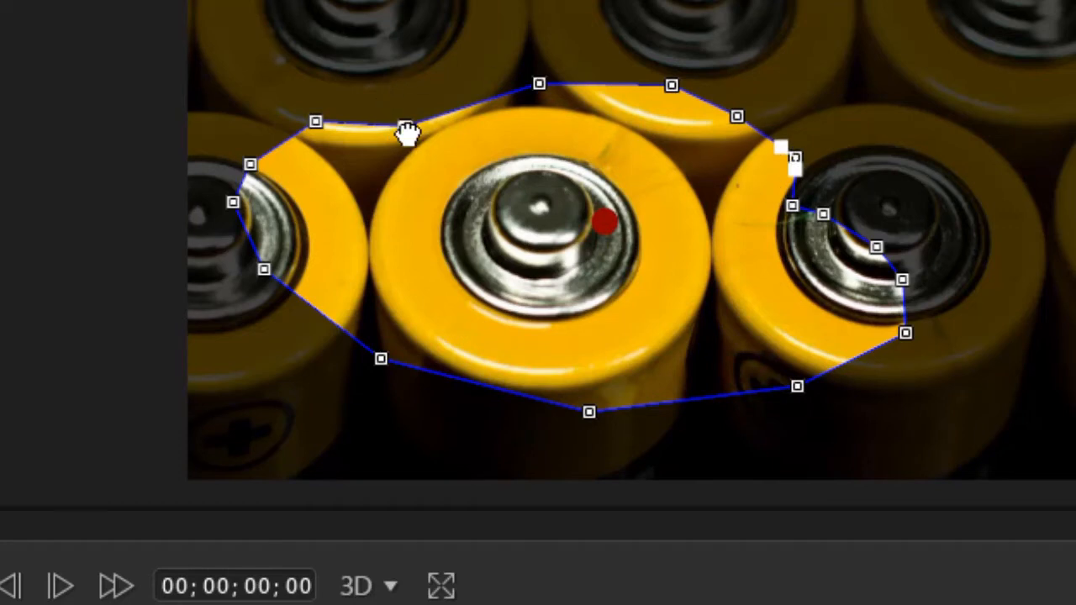
left_click_drag(407, 127, 390, 40)
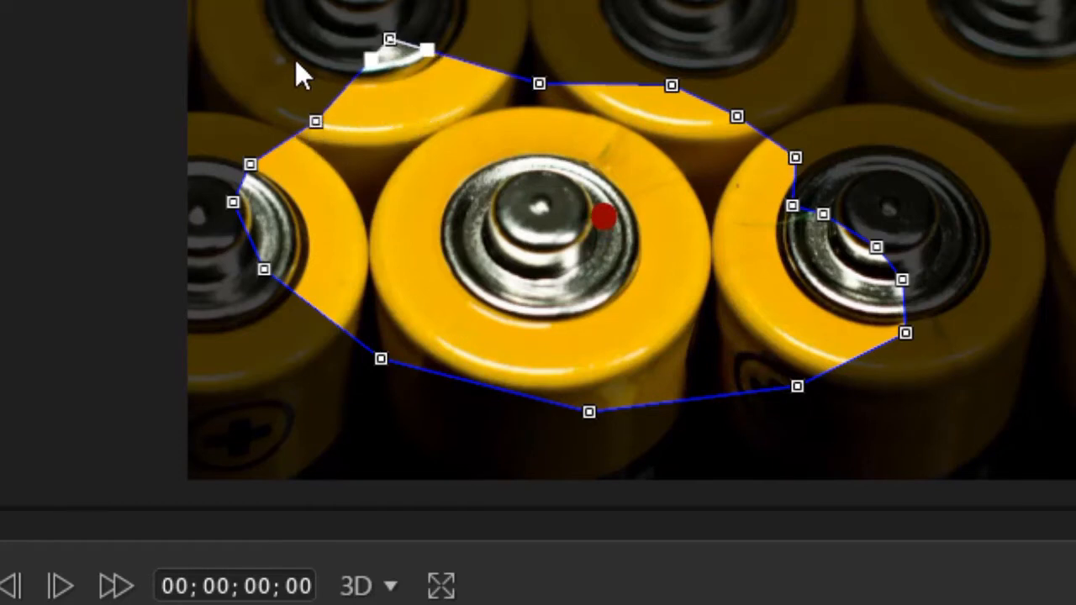
left_click_drag(315, 121, 295, 84)
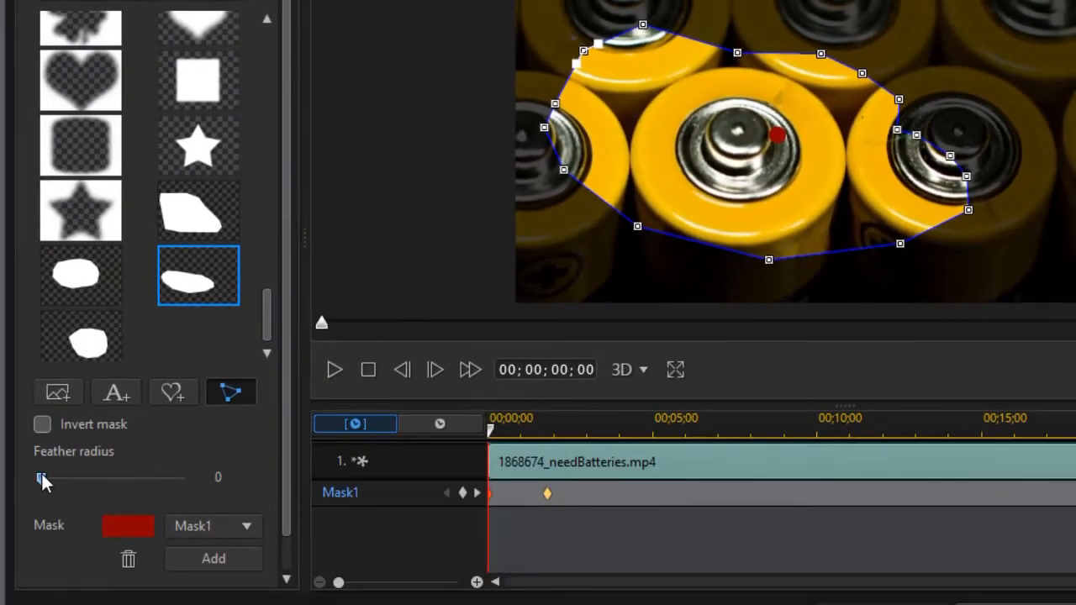
Soften the needBatteries mask's edge with a feather radius of 11 and apply the mask to the clip
mouse_move(42, 479)
left_mouse_down()
mouse_move(56, 479)
mouse_move(55, 492)
left_mouse_up()
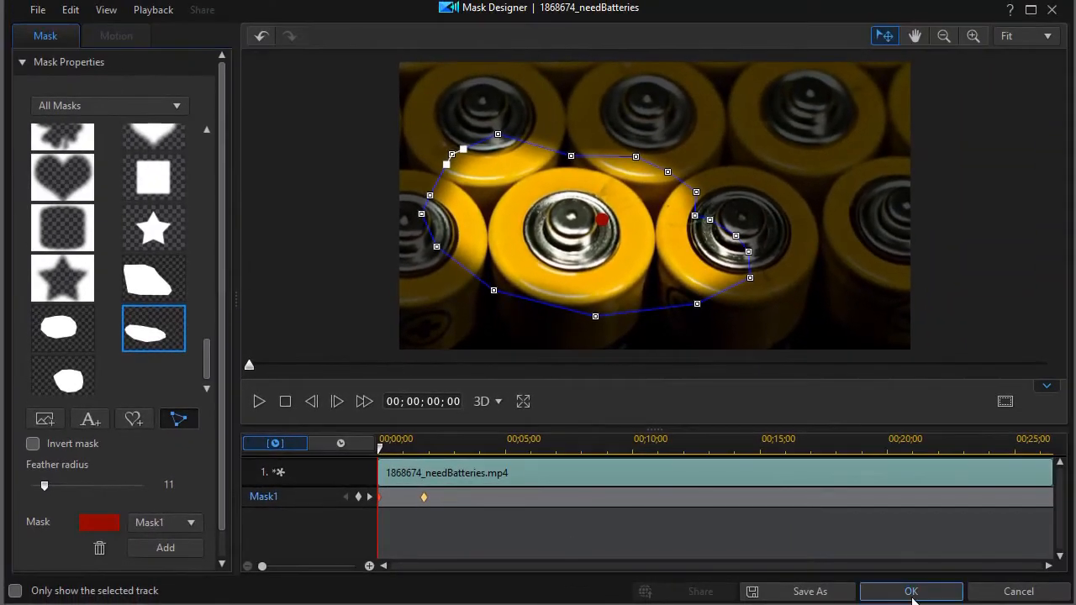
left_click(912, 596)
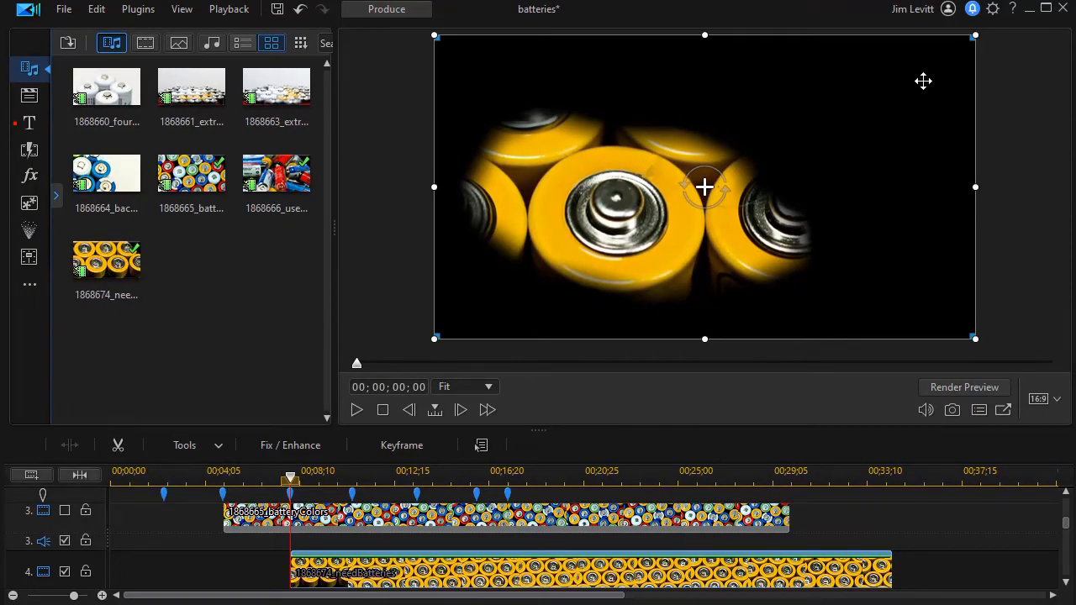
Shrink the masked needBatteries clip and move it to the lower-right part of the video frame
left_click_drag(974, 36, 886, 94)
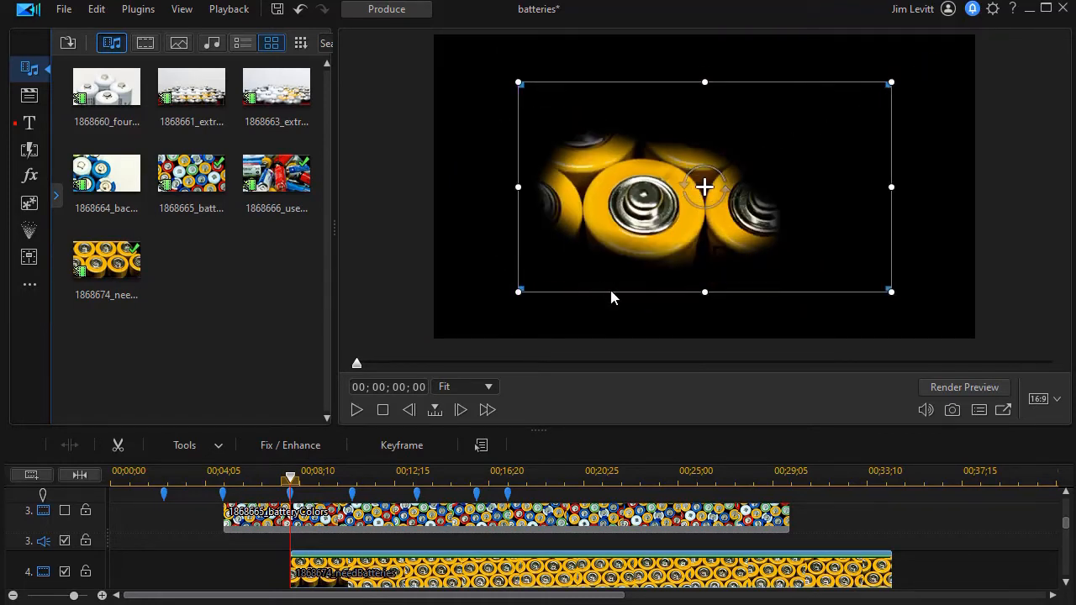
left_click_drag(610, 288, 807, 361)
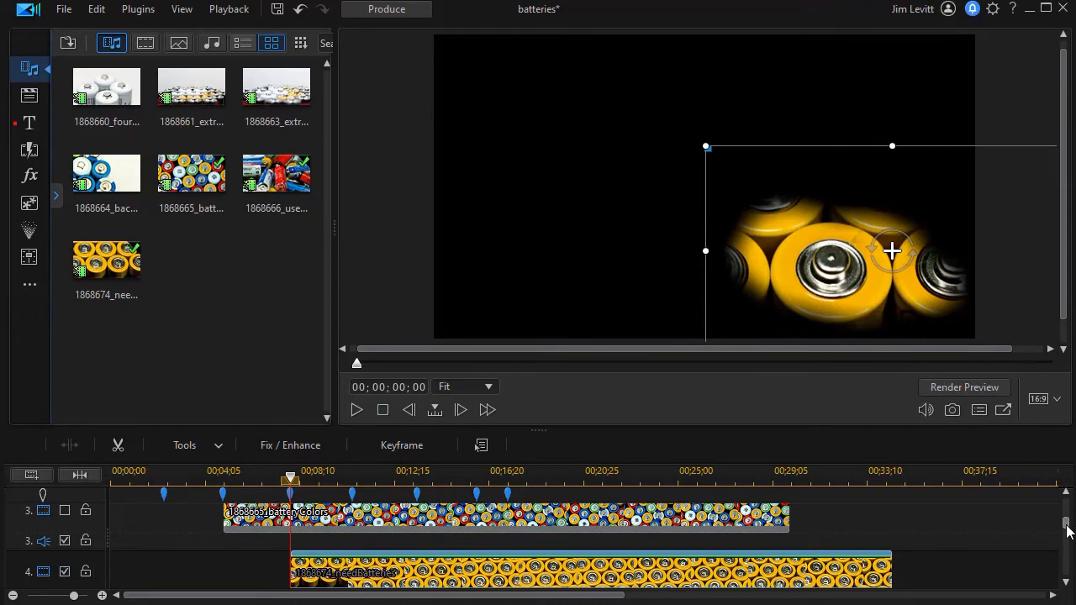
Make video tracks 2 and 3 visible again alongside the needBatteries clip
left_click_drag(1068, 530, 1065, 510)
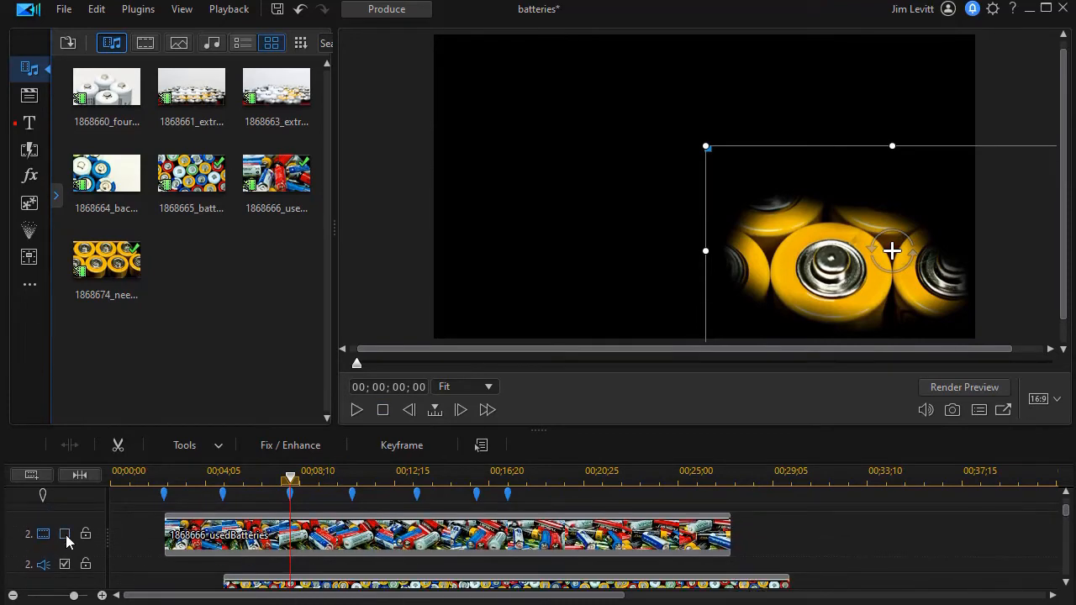
left_click(63, 536)
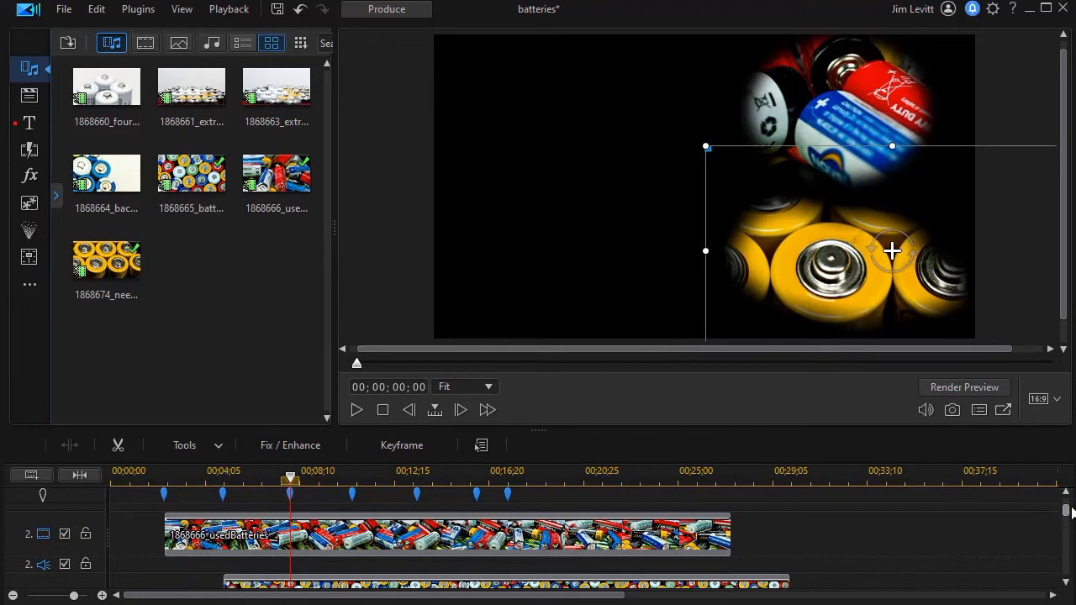
left_click_drag(1068, 517, 1066, 530)
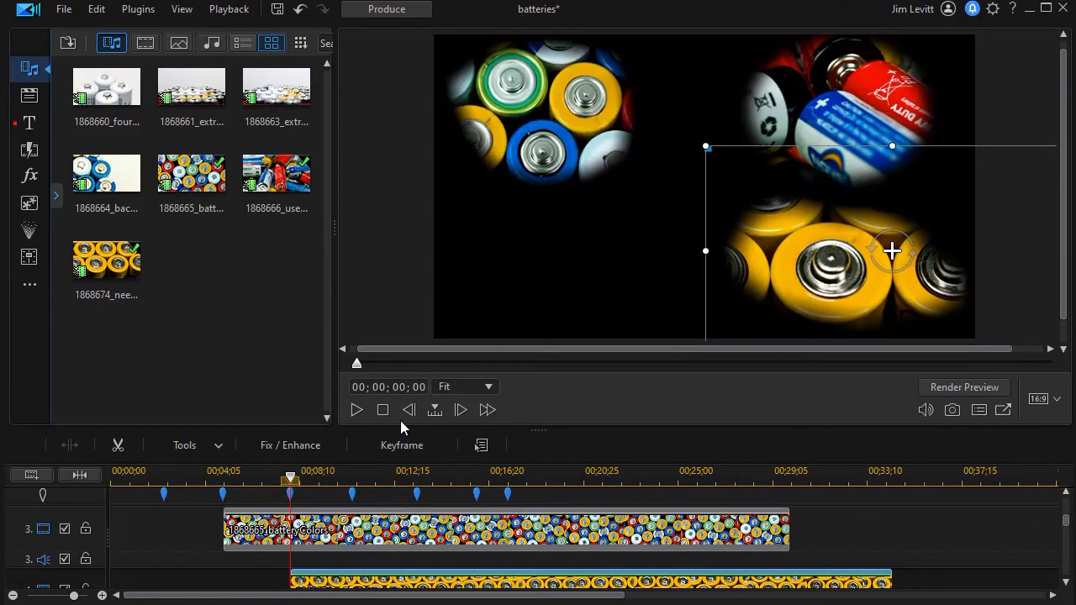
Play part of the timeline to check how the three masked battery clips look together
left_click(382, 410)
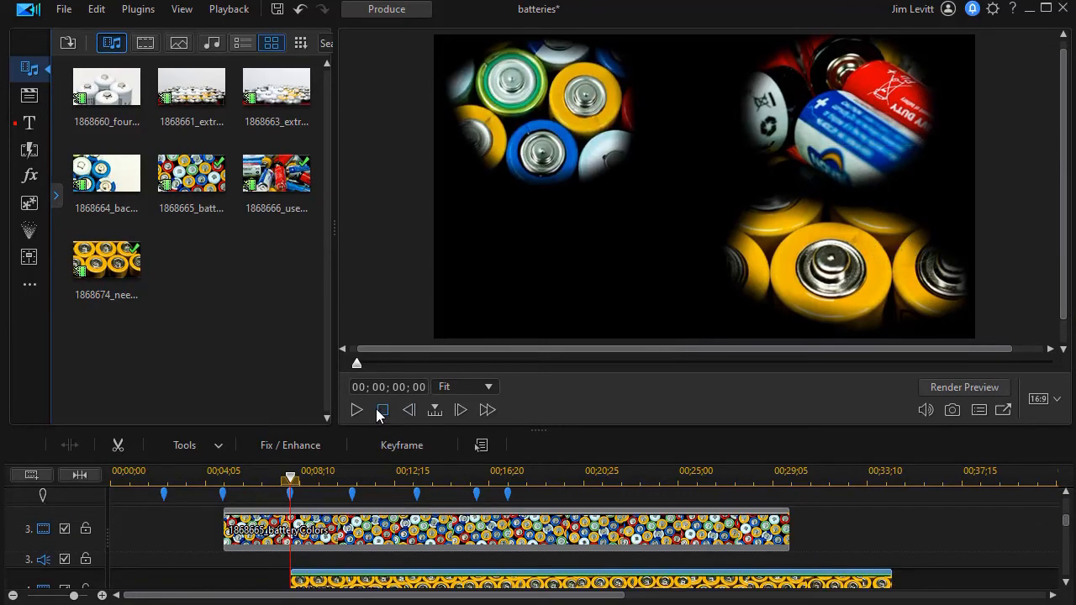
left_click(355, 410)
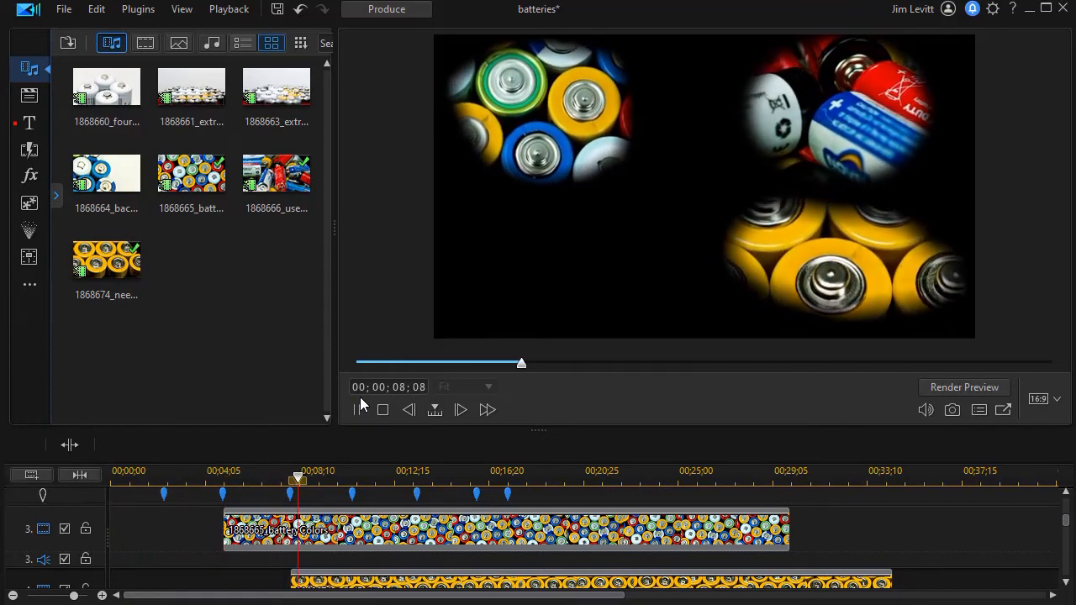
left_click(361, 400)
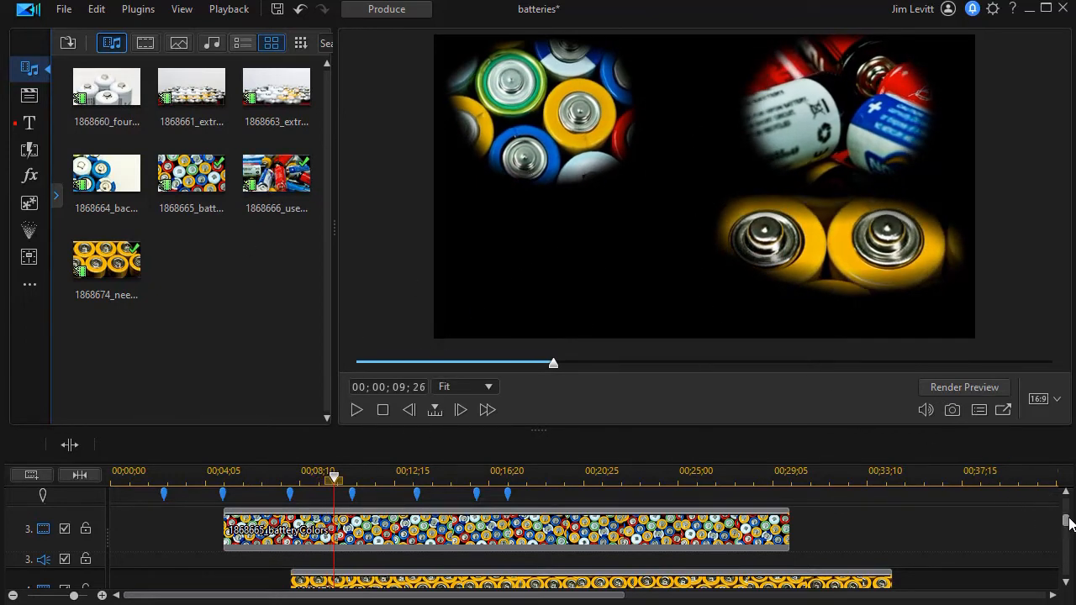
Place the white 255,255,255 color board at the start of track 1 and extend it to 00;00;34;25, past the battery clips
left_click_drag(1065, 522, 1068, 500)
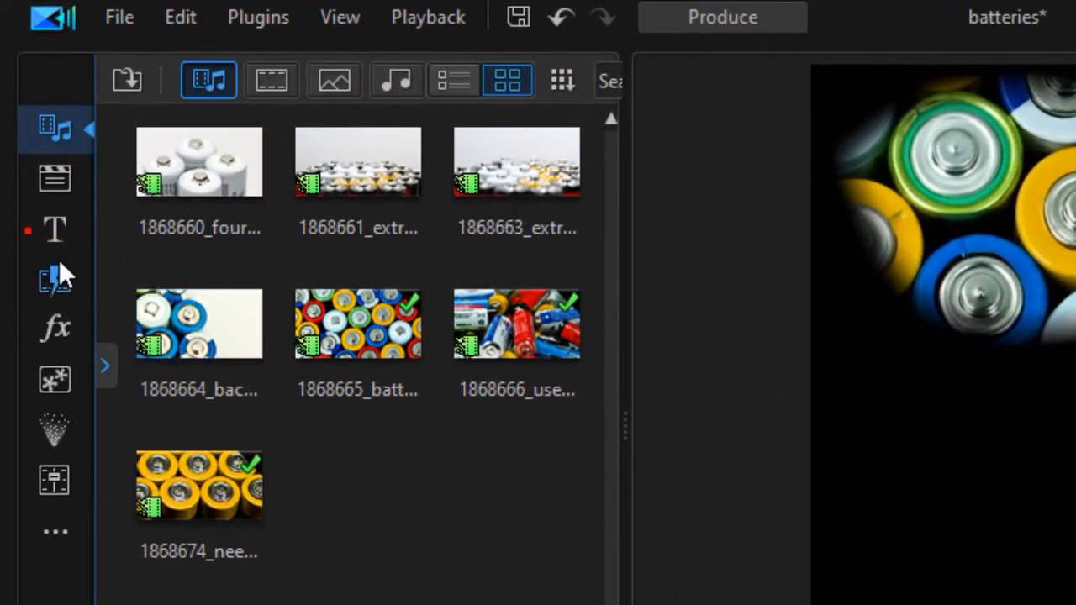
left_click(105, 377)
left_click(196, 170)
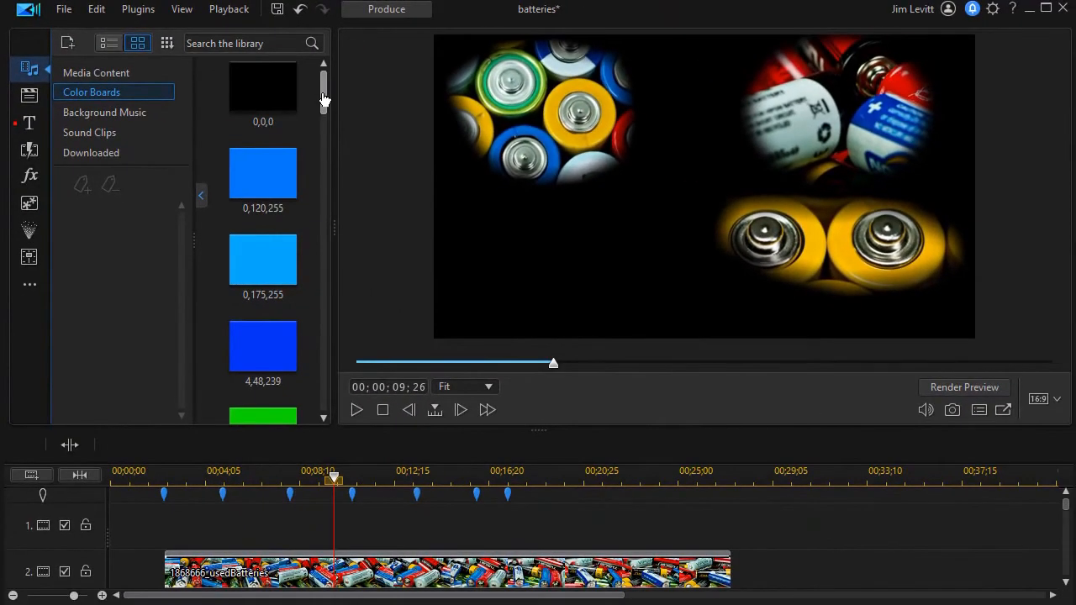
left_click_drag(324, 99, 293, 464)
left_click_drag(267, 371, 901, 569)
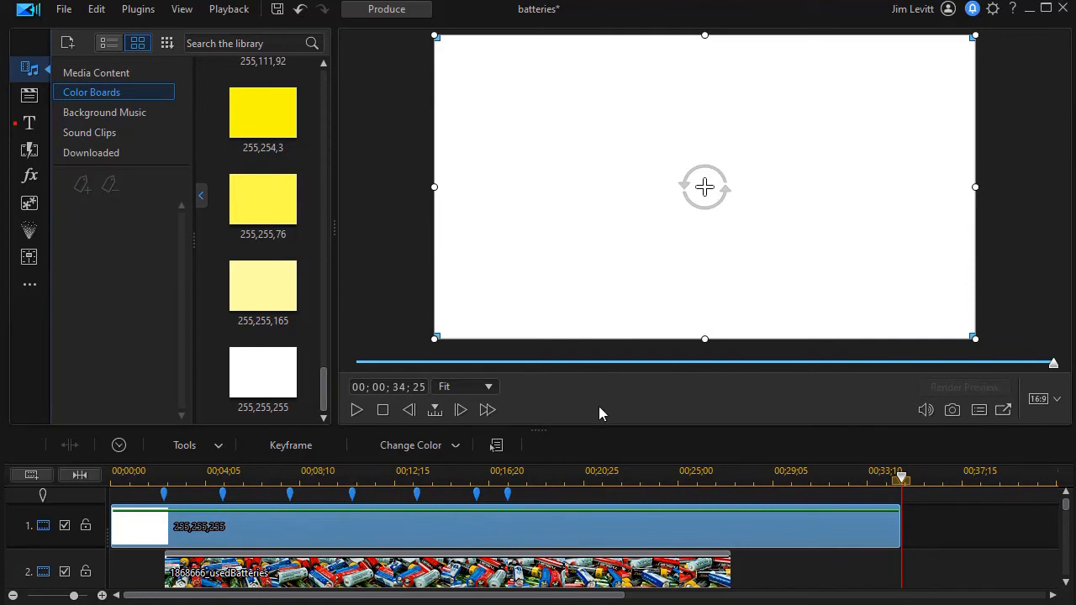
Play the project from the beginning to check the masked clips against the white background
left_click_drag(1053, 368, 331, 373)
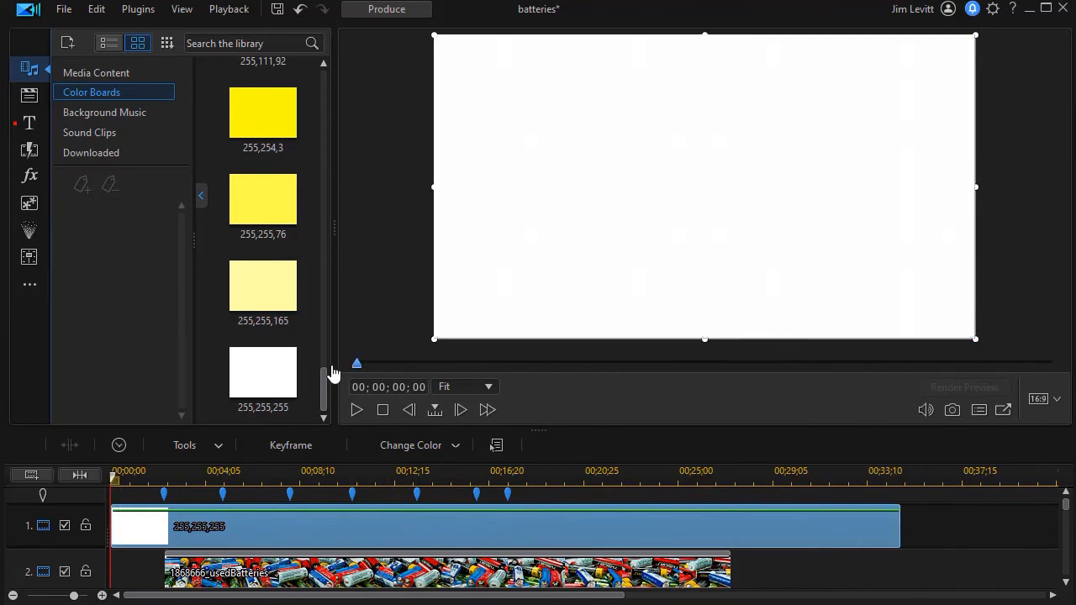
left_click(356, 410)
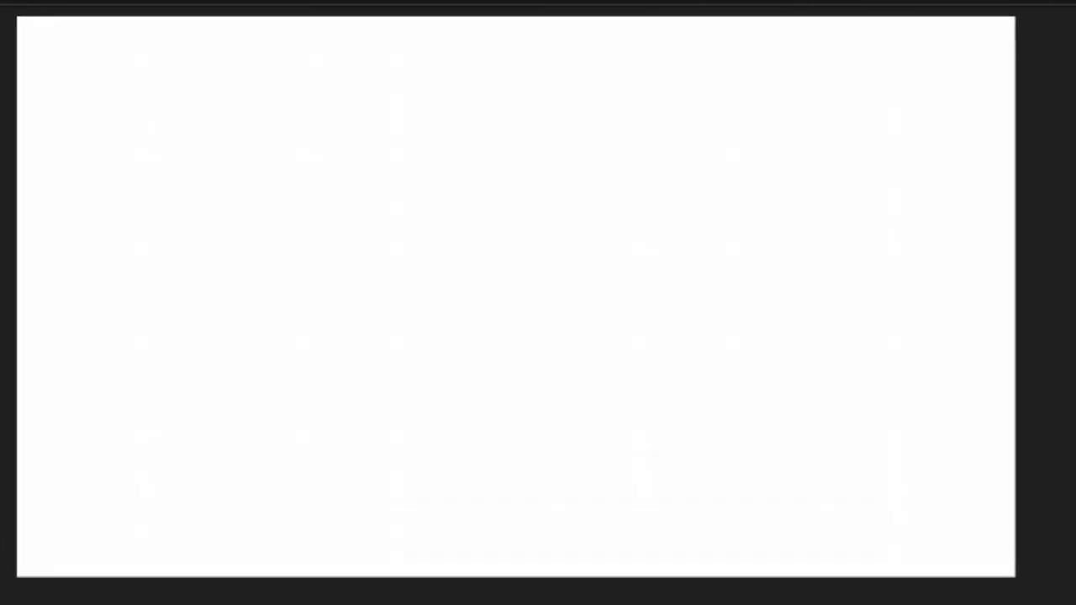